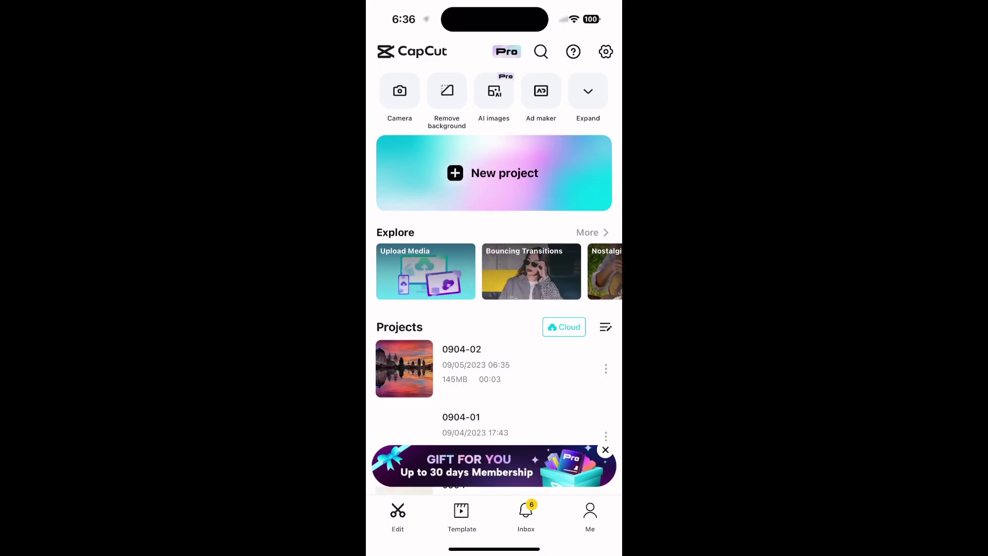
Create a new project from the sunset lake photo and add a 'Travel' text box.
left_click(494, 173)
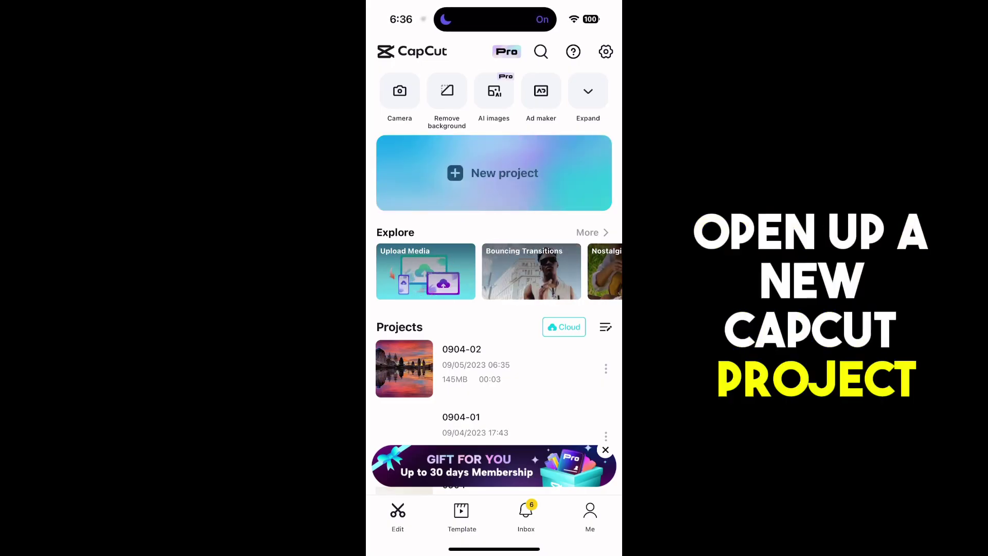
left_click(494, 90)
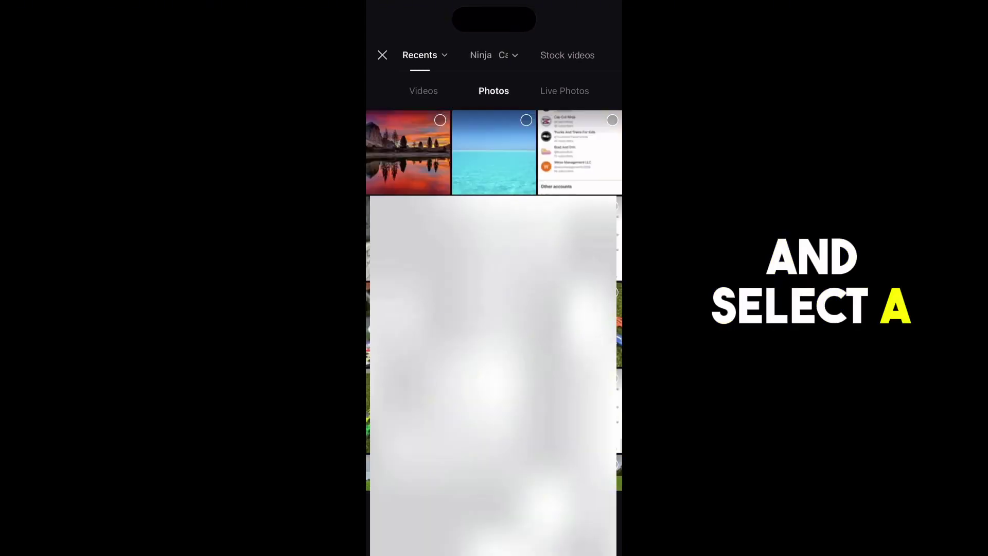
left_click(408, 151)
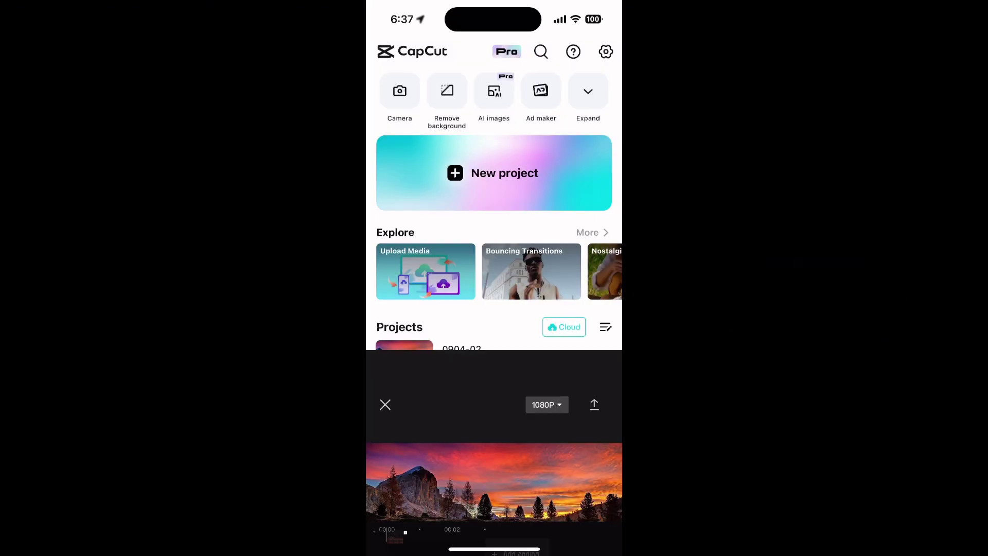
left_click(462, 511)
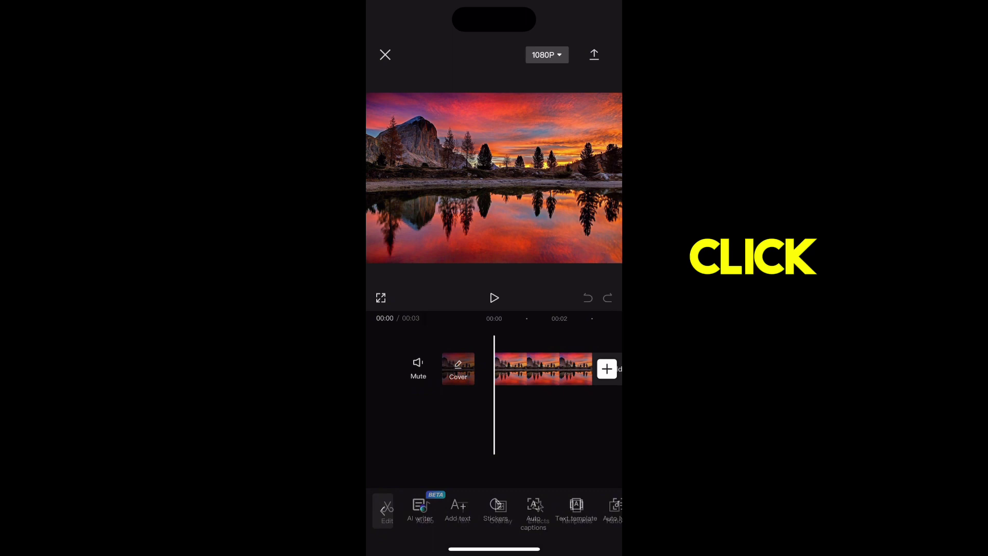
left_click(458, 509)
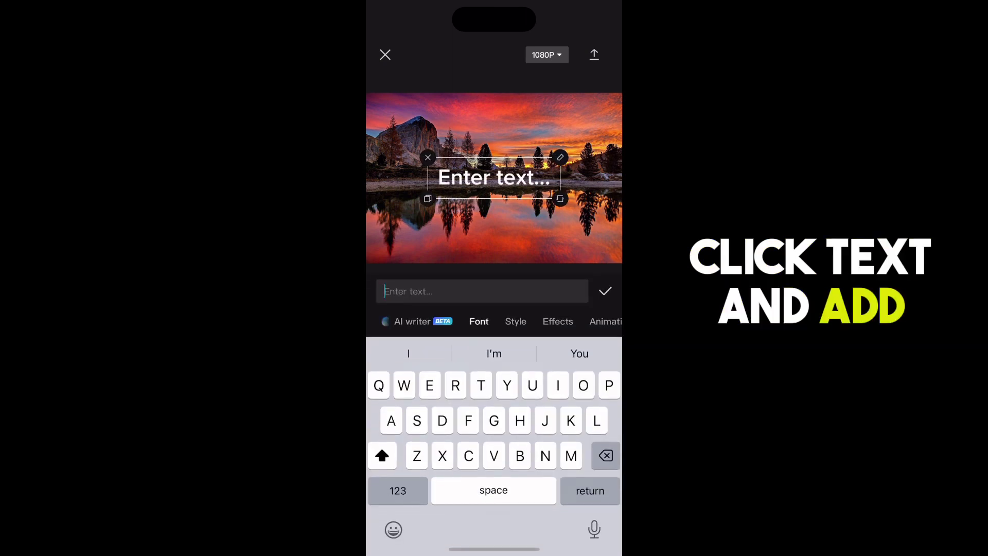
type("Tr")
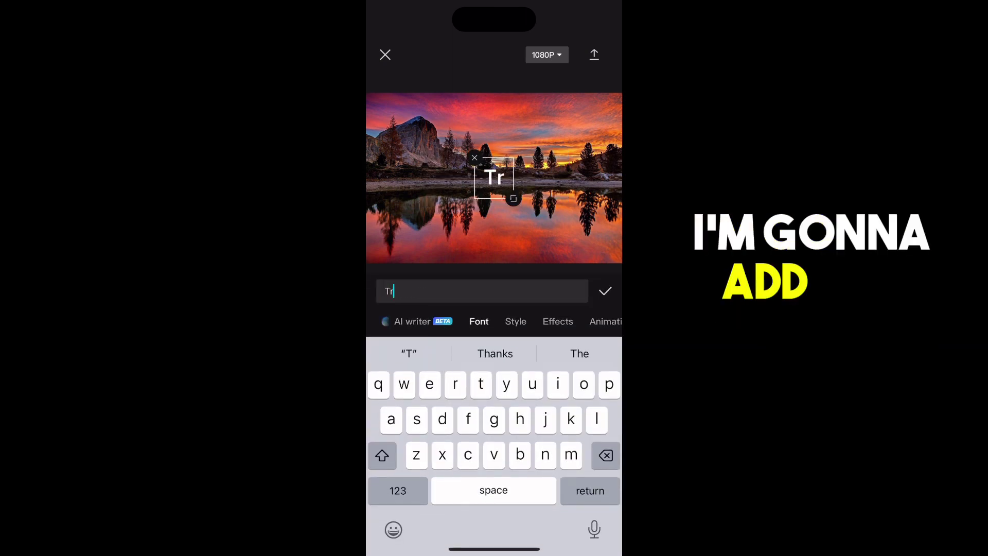
type("avel")
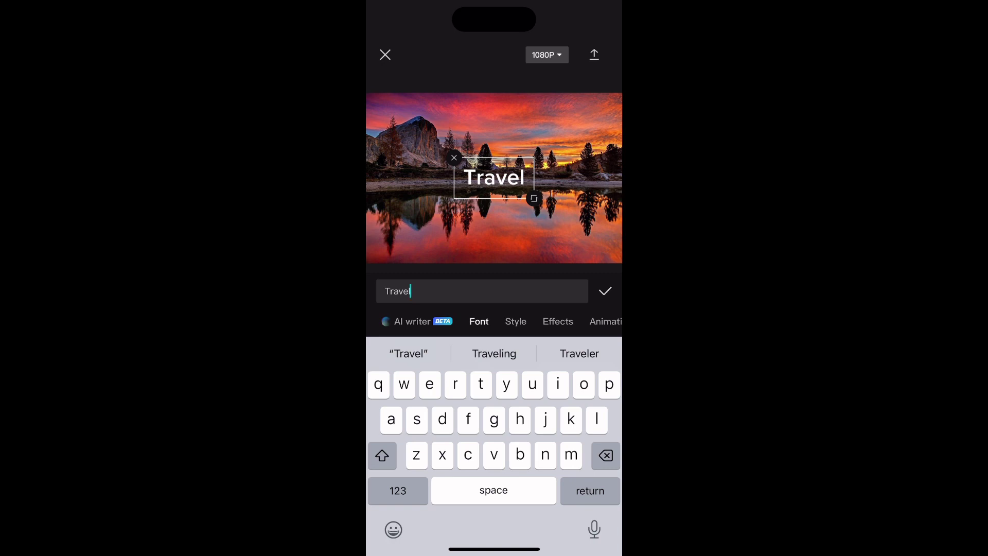
Style 'Travel' with the white outlined preset and place it just above the waterline.
left_click(558, 321)
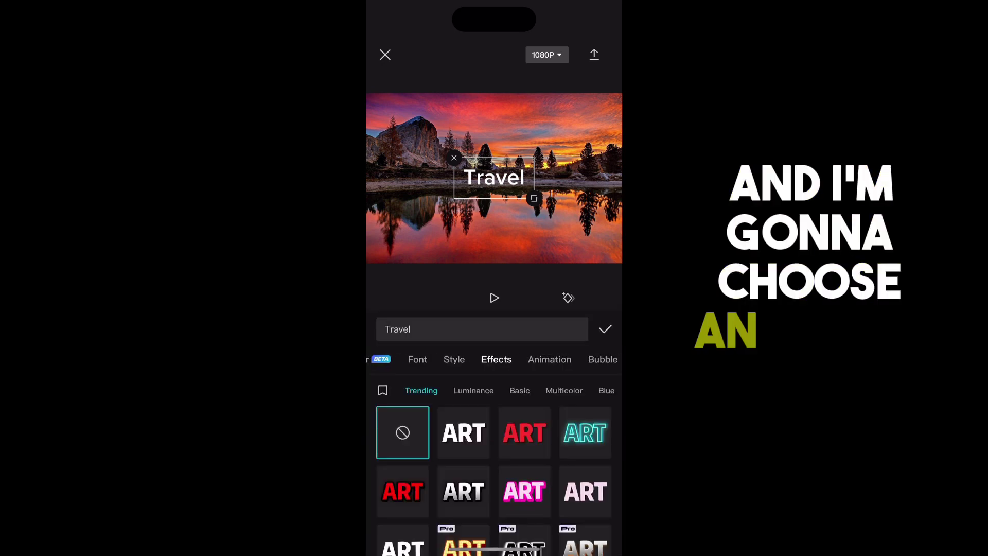
scroll(494, 463, "down", 2)
scroll(495, 463, "down", 2)
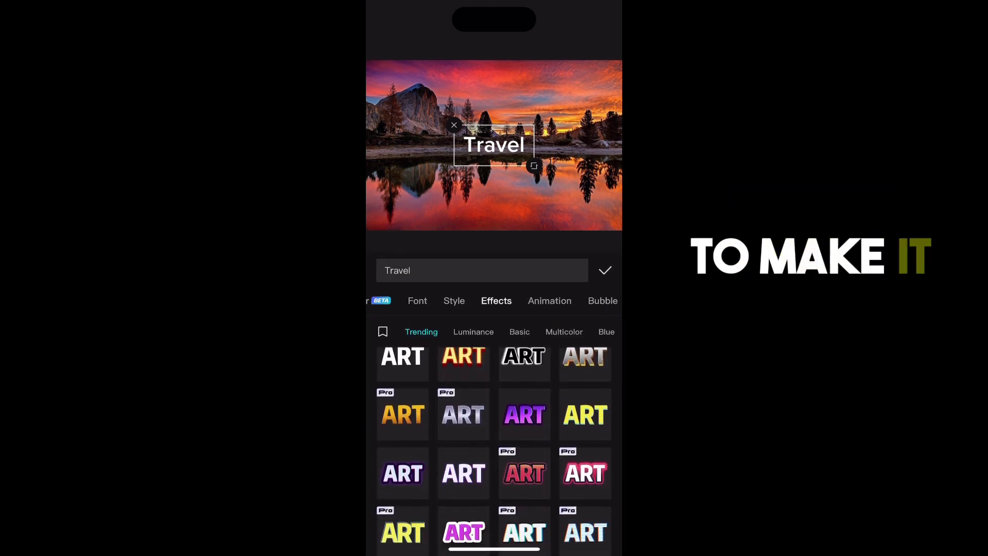
scroll(495, 463, "down", 2)
scroll(494, 455, "down", 1)
scroll(494, 456, "down", 1)
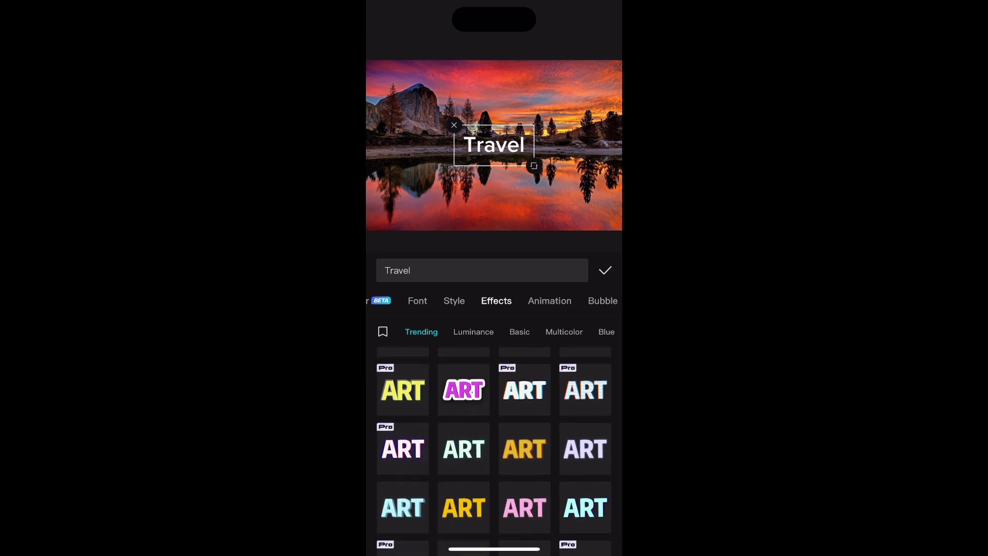
left_click(586, 441)
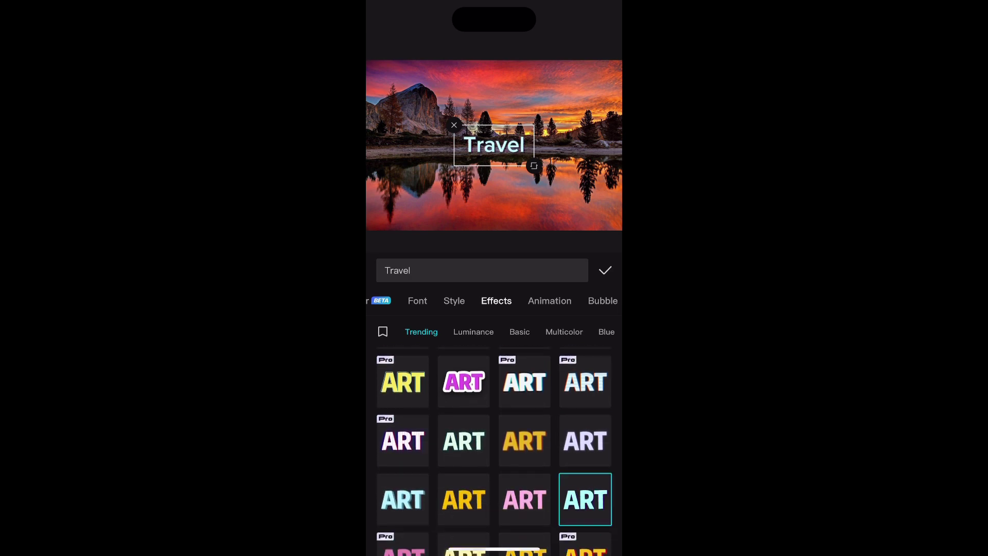
scroll(587, 444, "down", 2)
scroll(585, 444, "down", 3)
scroll(586, 443, "down", 3)
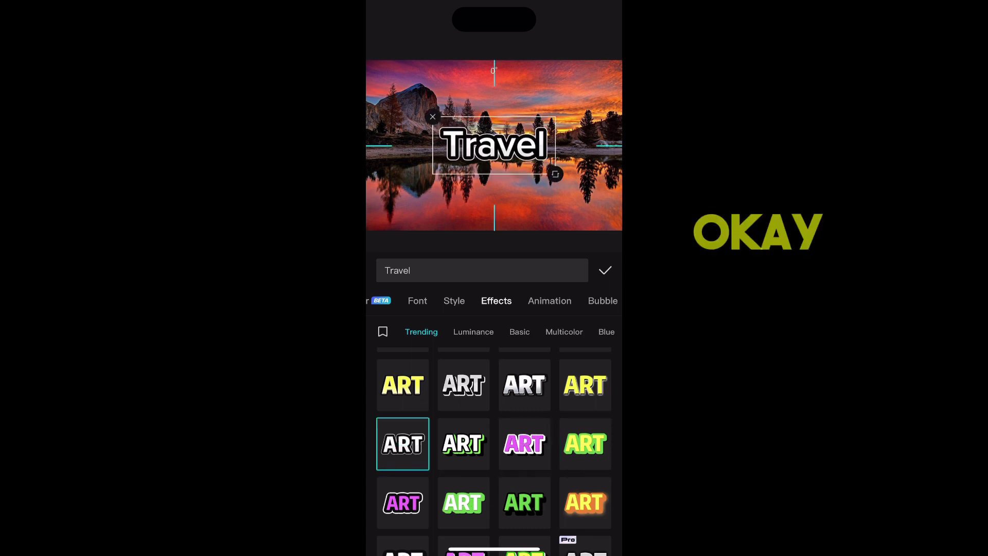
left_click_drag(495, 146, 493, 135)
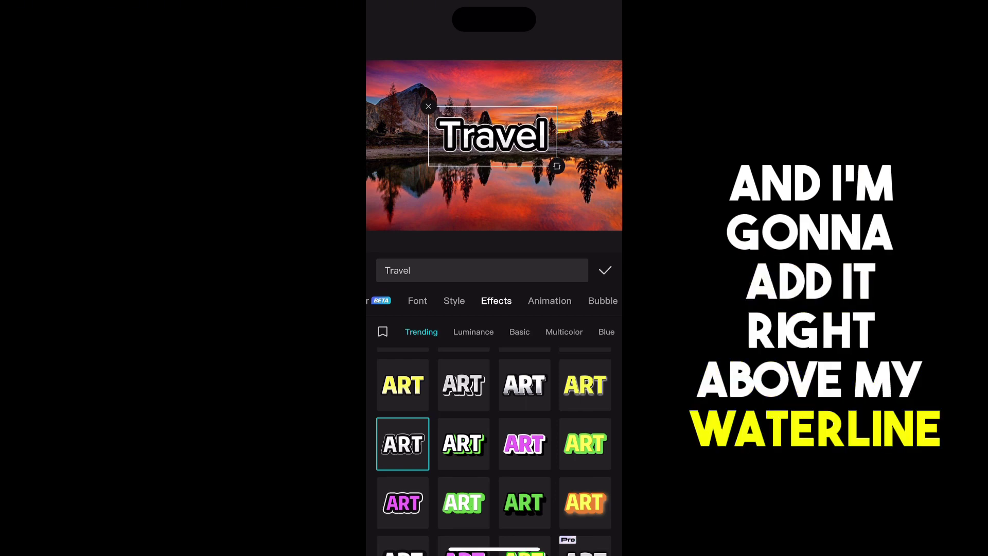
left_click(604, 270)
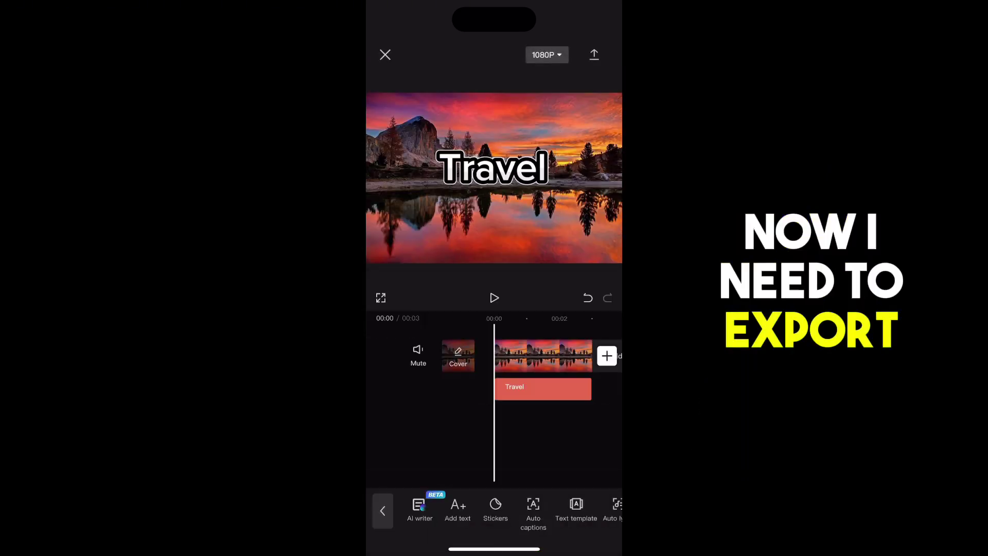
Export the video, then load the exported Travel clip into a second new project.
left_click(594, 54)
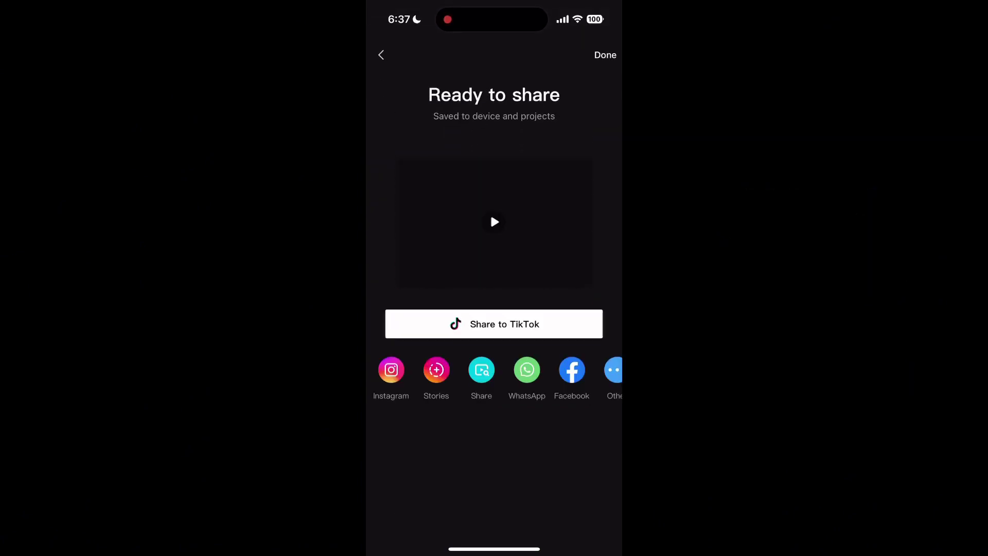
left_click(605, 55)
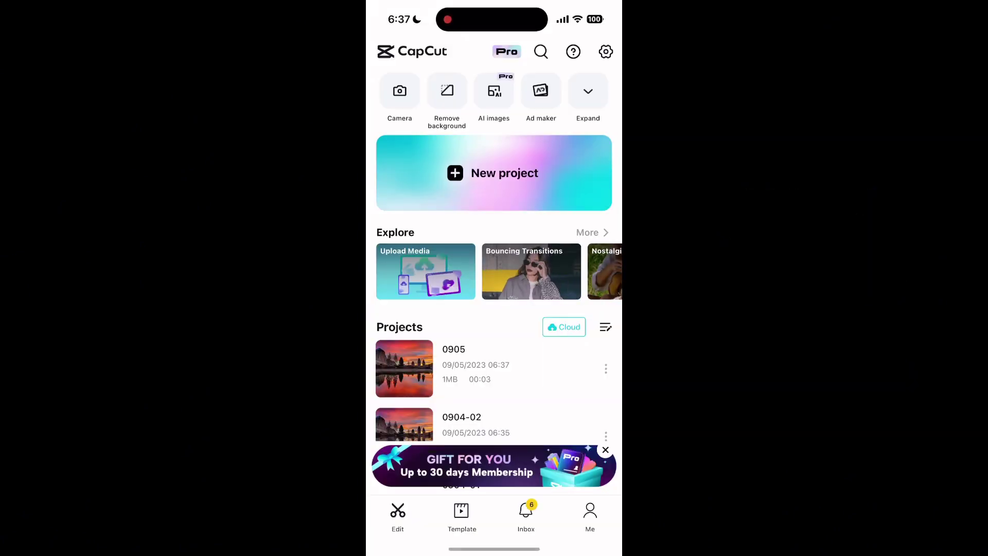
left_click(494, 173)
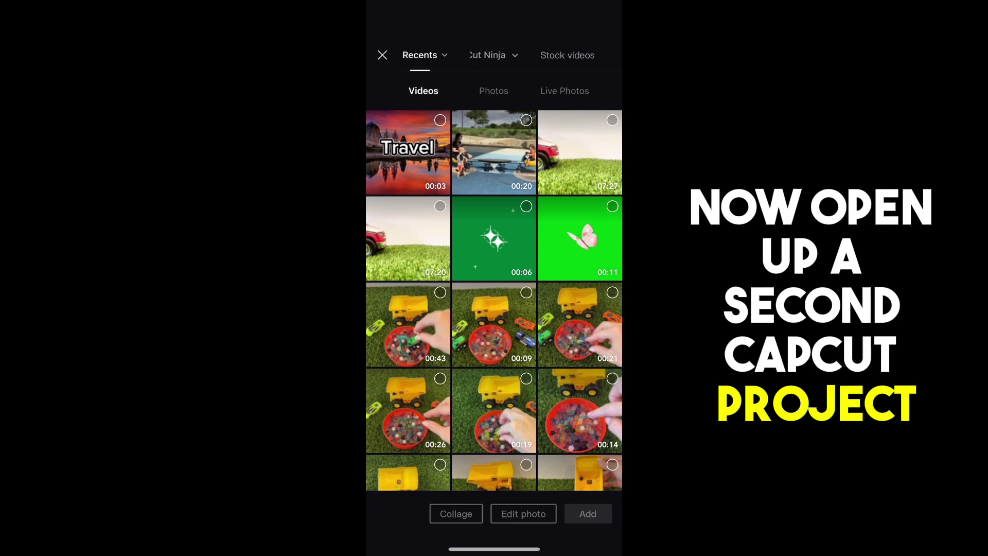
left_click(439, 120)
left_click(587, 514)
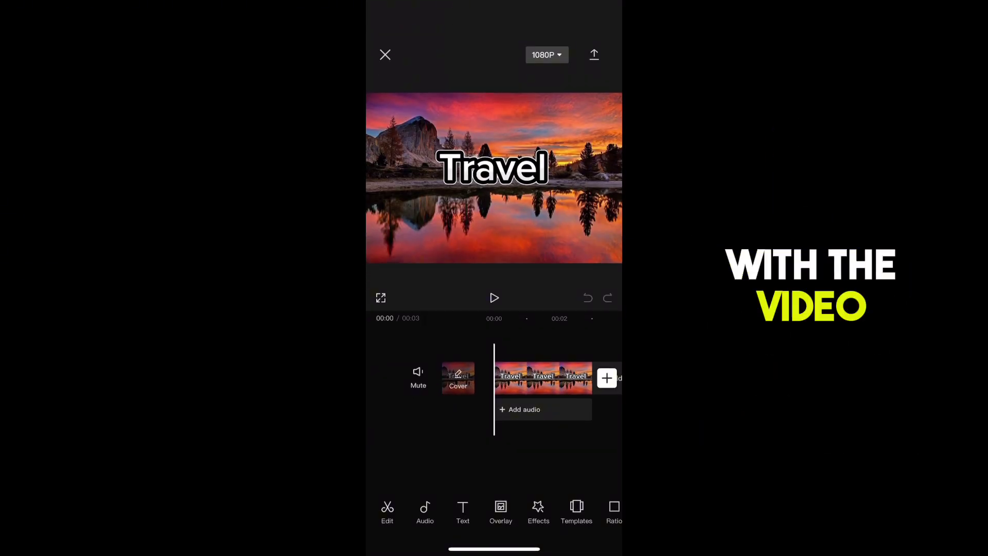
Apply the Water Ripples preset from the Distortion video effects to the Travel clip.
left_click(539, 511)
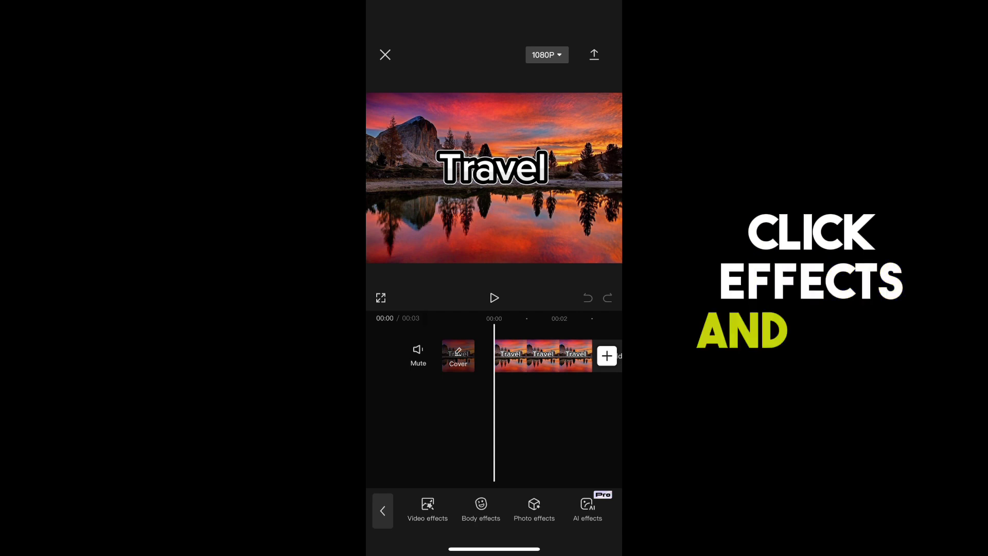
left_click(428, 510)
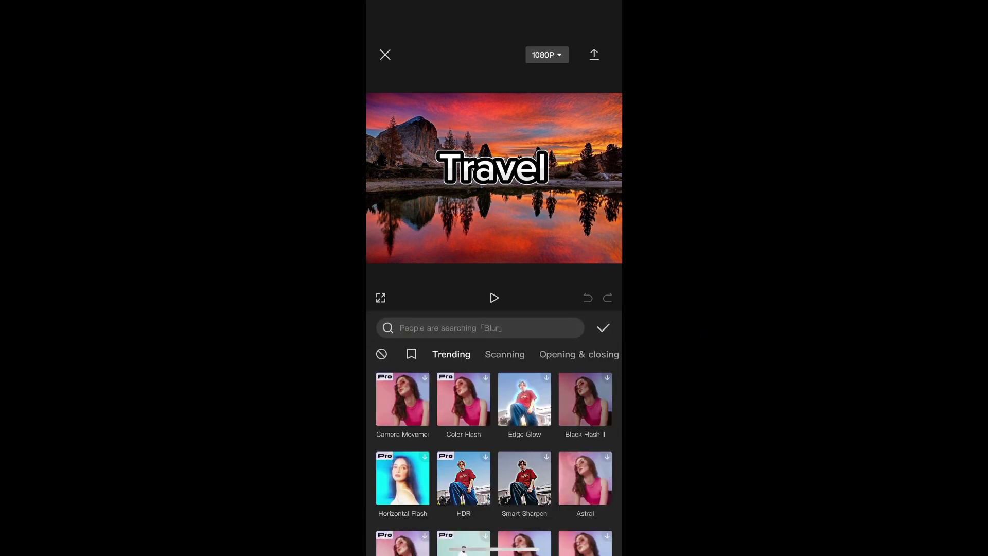
scroll(494, 354, "right", 2)
scroll(494, 353, "right", 5)
scroll(494, 354, "right", 2)
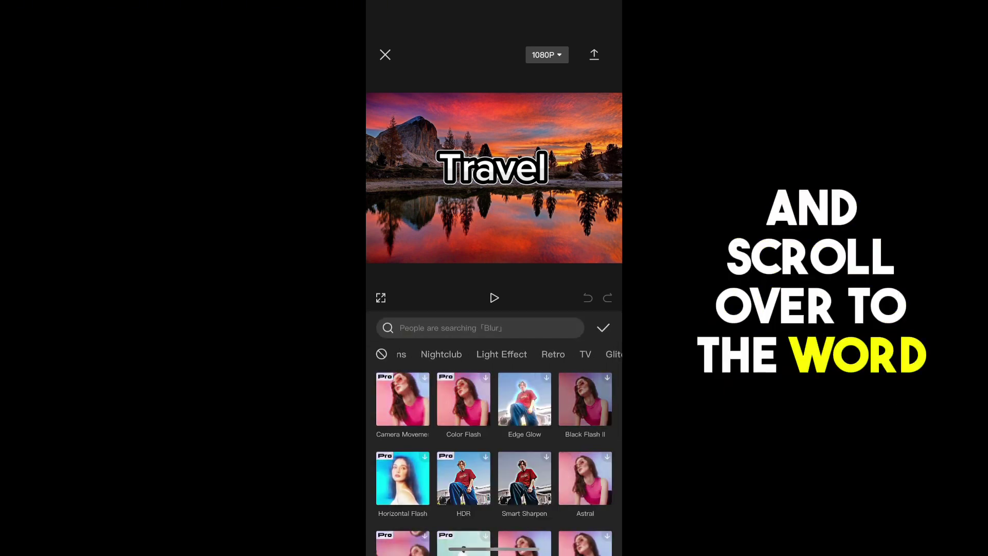
scroll(494, 354, "right", 1)
scroll(494, 354, "left", 2)
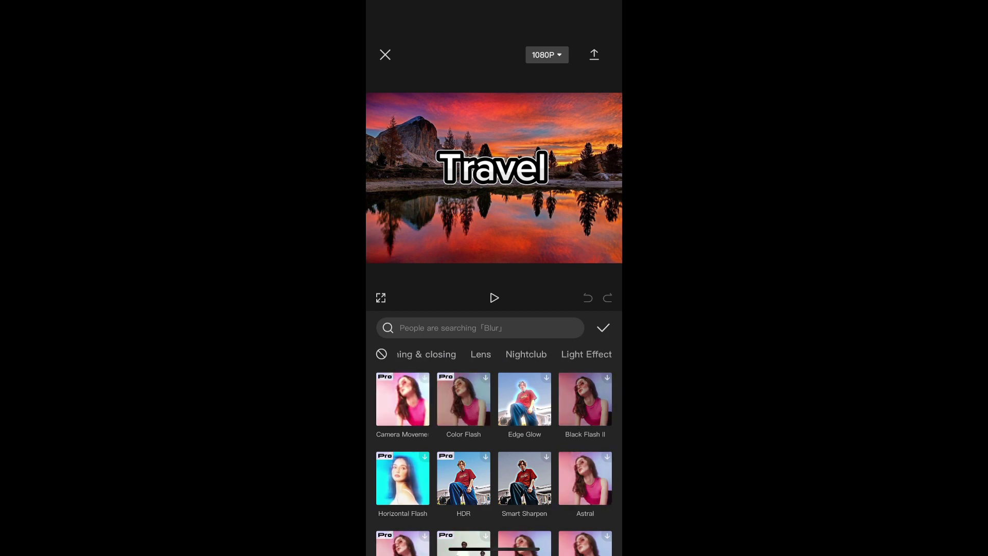
scroll(494, 353, "right", 1)
left_click(530, 354)
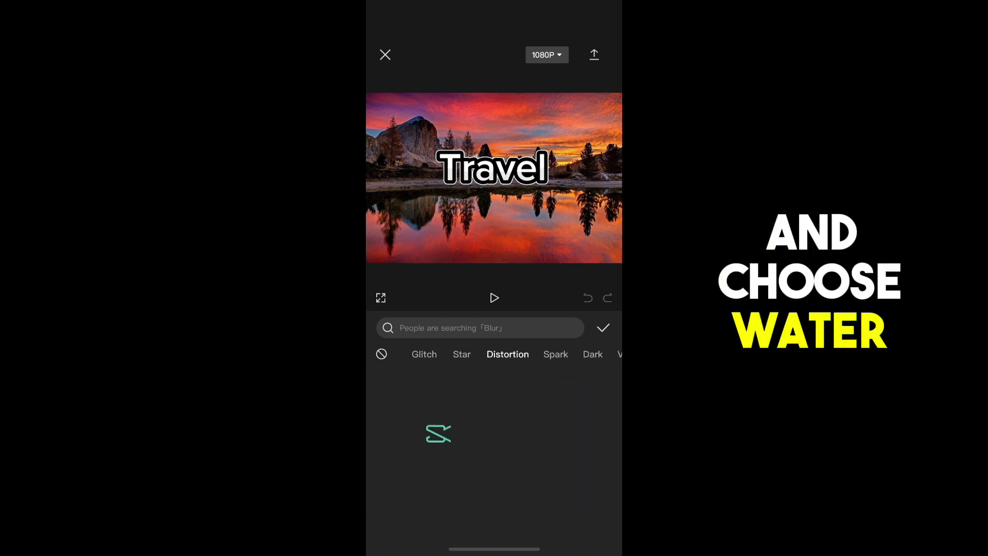
scroll(494, 432, "down", 3)
scroll(494, 432, "down", 2)
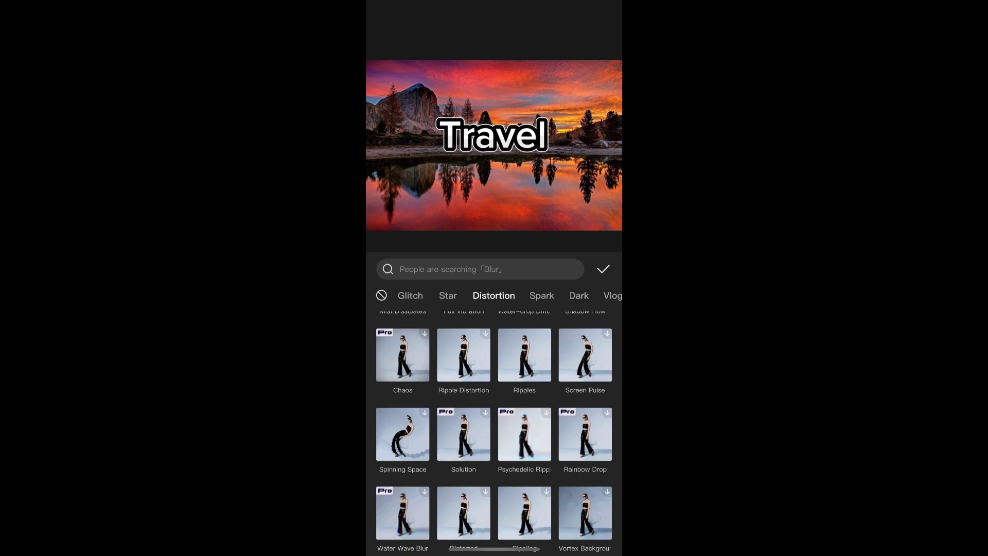
scroll(494, 433, "down", 2)
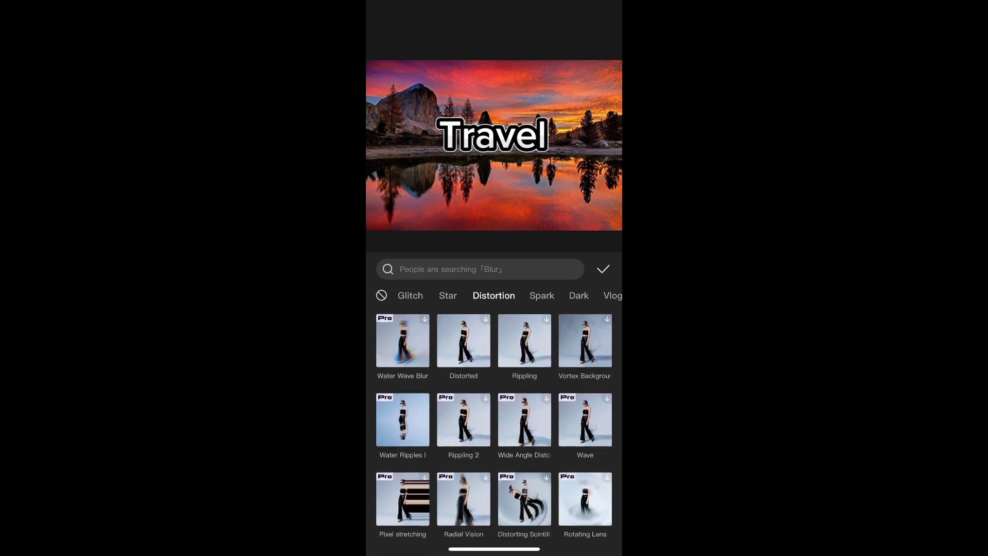
left_click(402, 426)
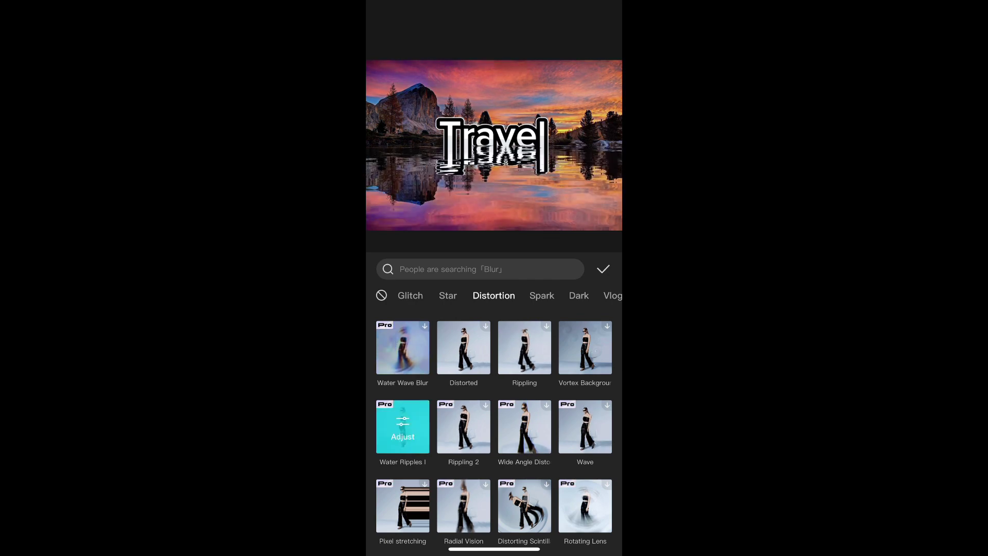
Set the Water Ripples vertical value to 47 and preview the mirrored Travel reflection.
left_click(604, 269)
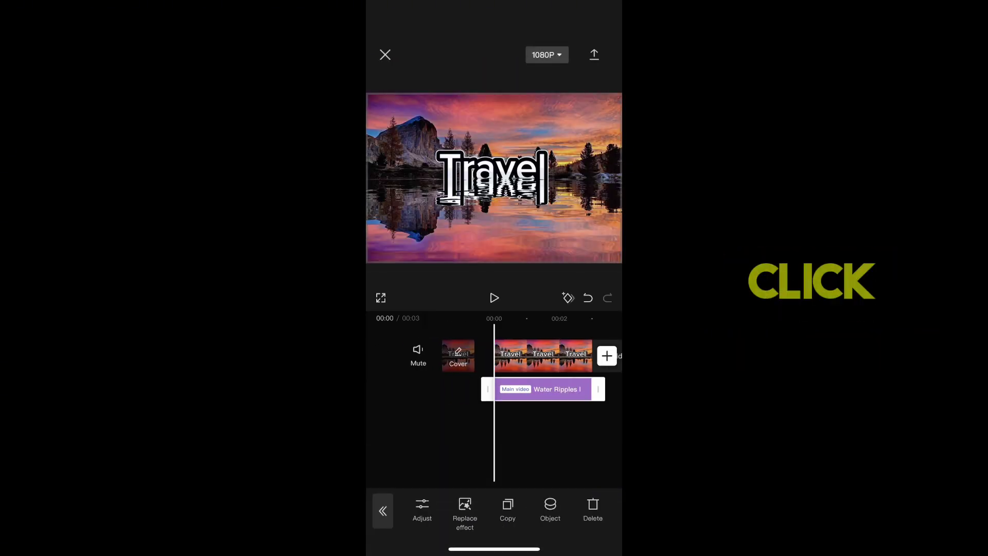
left_click(423, 509)
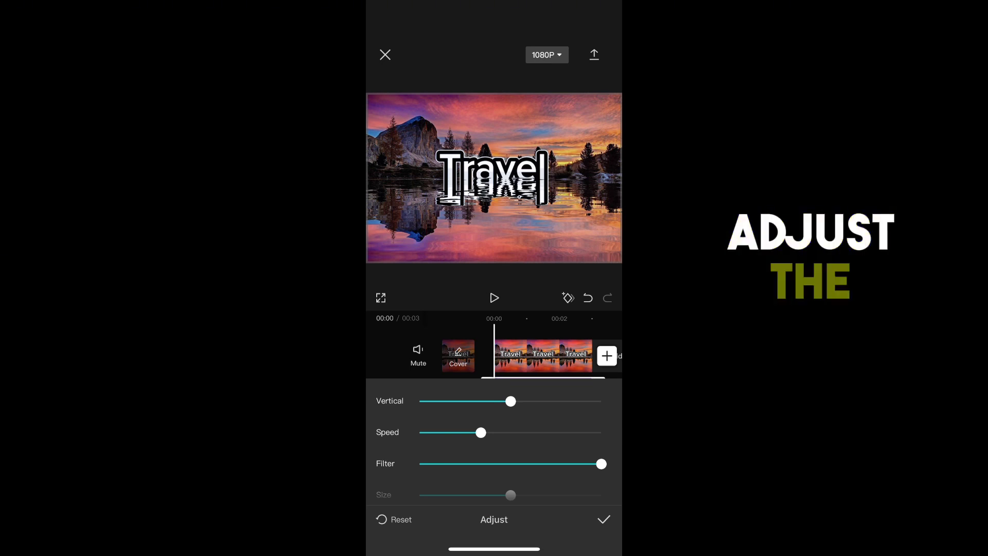
left_click_drag(511, 401, 505, 401)
left_click(494, 297)
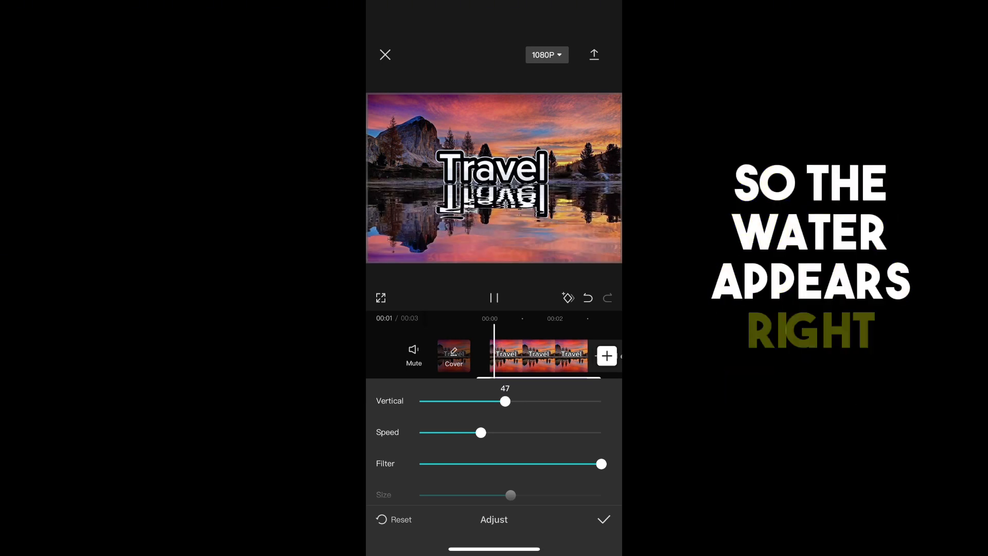
left_click(603, 519)
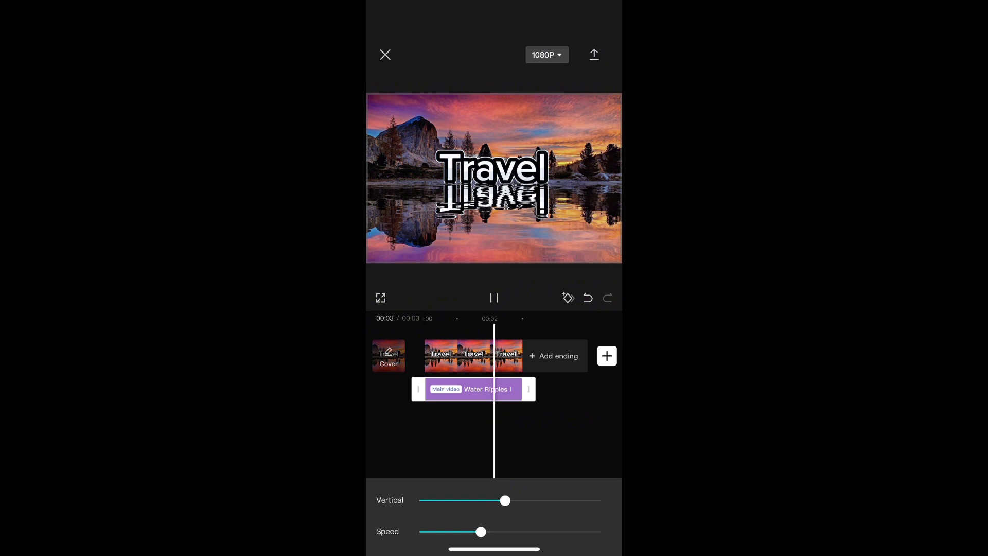